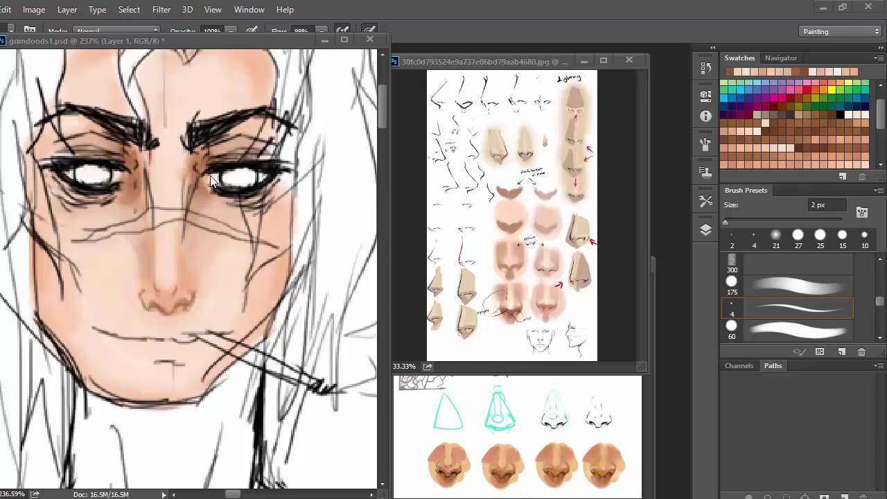
- Paint darker shading under the nose and nostrils with a 15 px brush at 40% flow
click(190, 207)
mouse_move(169, 333)
mouse_down()
mouse_move(182, 298)
mouse_move(162, 307)
mouse_up()
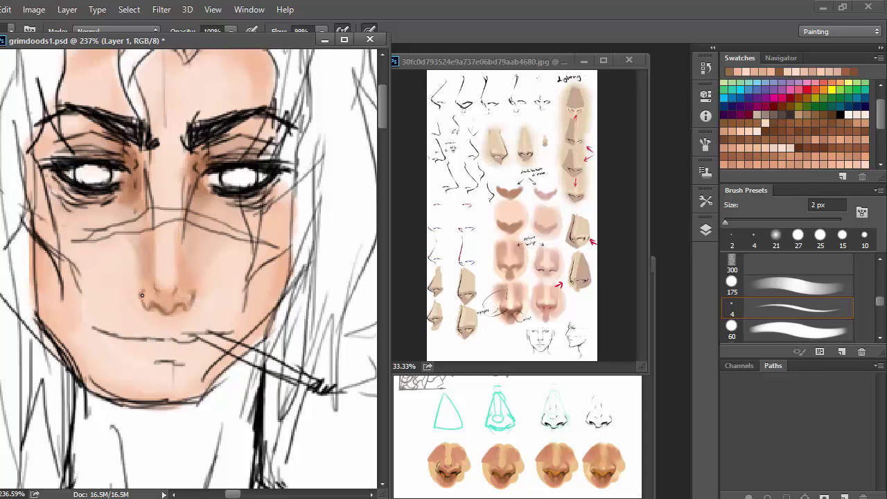
mouse_move(178, 299)
mouse_down()
mouse_move(184, 318)
mouse_move(174, 310)
mouse_up()
key(bracketright)
key(bracketright)
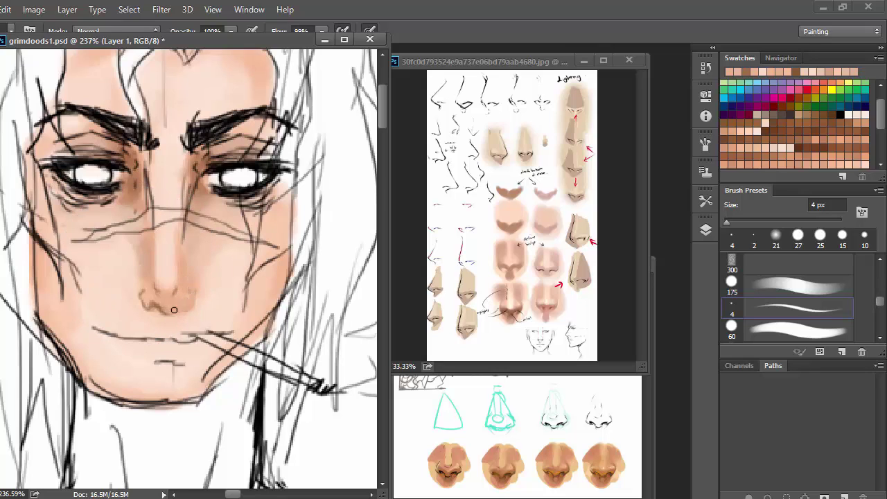
key(bracketright)
key(4)
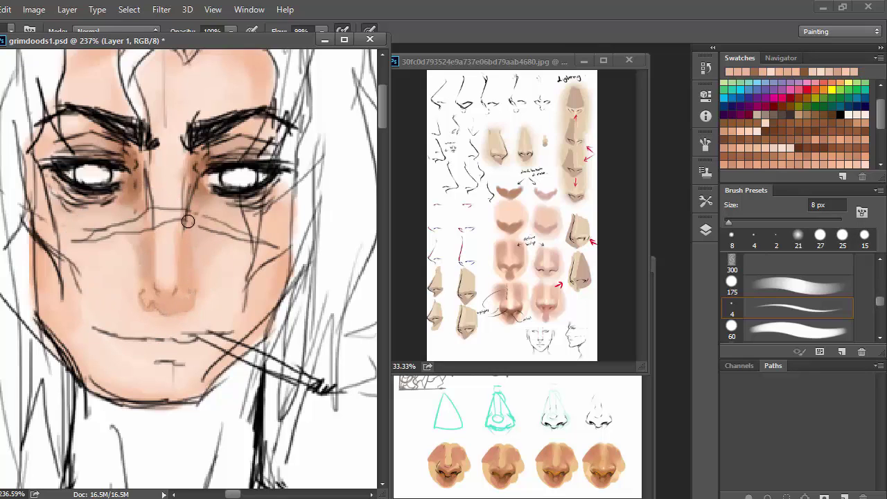
drag(193, 213, 206, 219)
key(bracketright)
key(bracketright)
key(bracketright)
drag(154, 309, 176, 309)
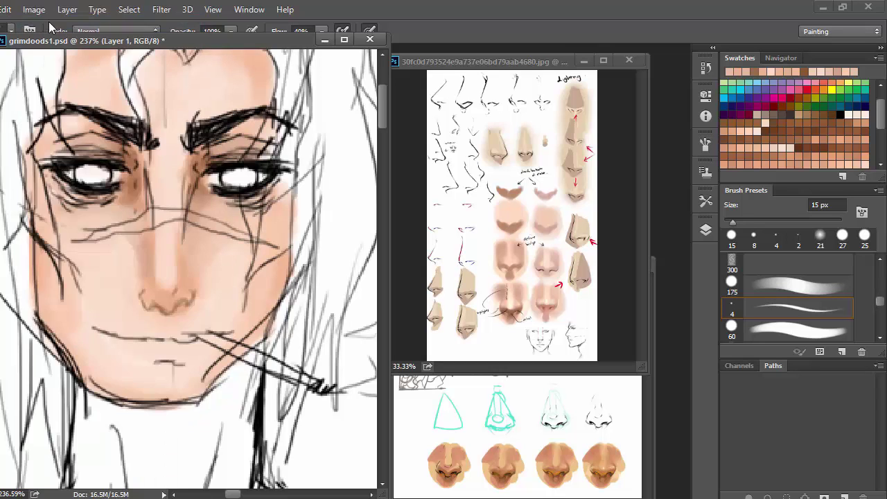
click(5, 9)
- Copy a rectangular selection around the nose and paste it as a new layer
click(706, 230)
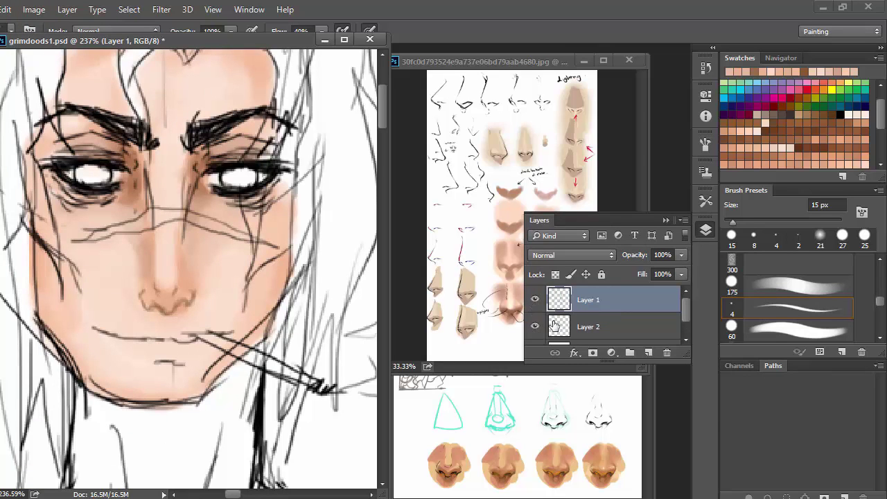
click(536, 326)
click(536, 326)
key(m)
drag(125, 263, 213, 319)
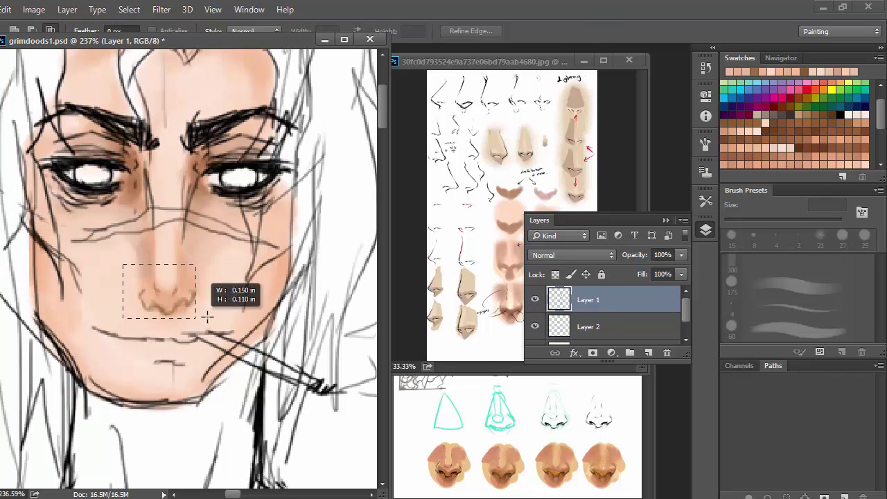
click(5, 9)
click(54, 93)
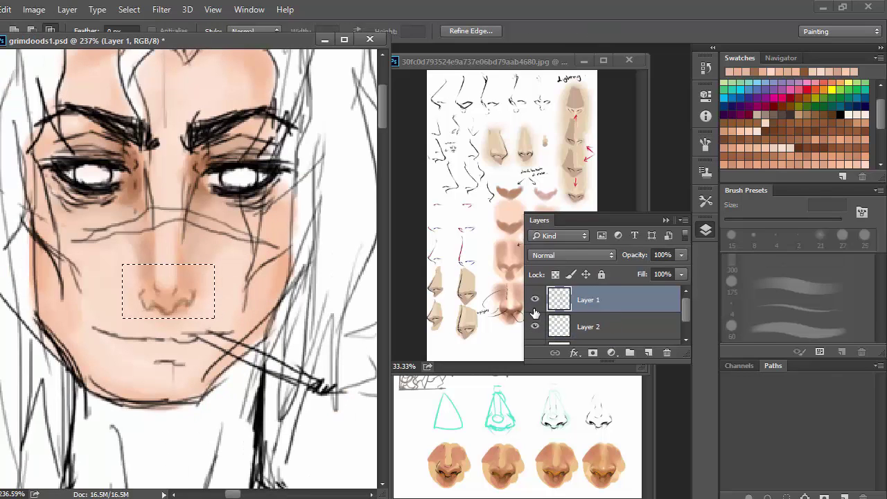
click(589, 327)
click(5, 9)
click(138, 115)
- Warp and free-transform the pasted nose on Layer 3 to shrink and narrow it, then commit
key(b)
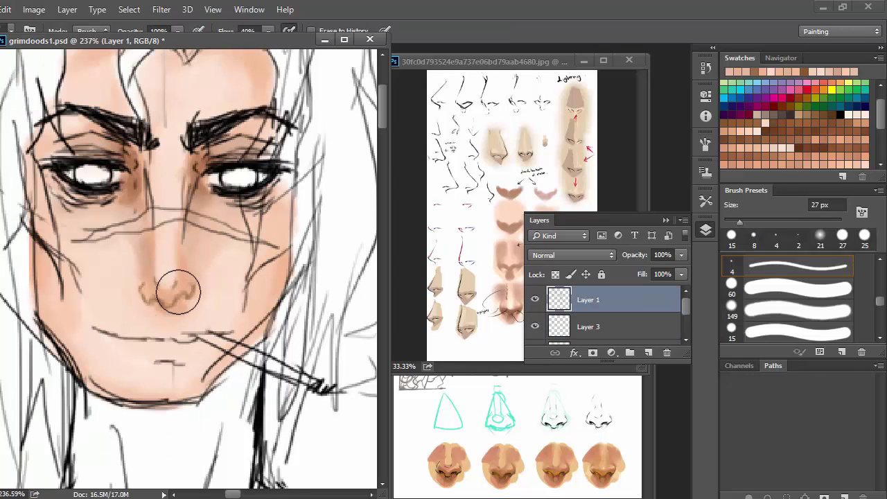
click(575, 303)
click(579, 319)
key(v)
click(4, 9)
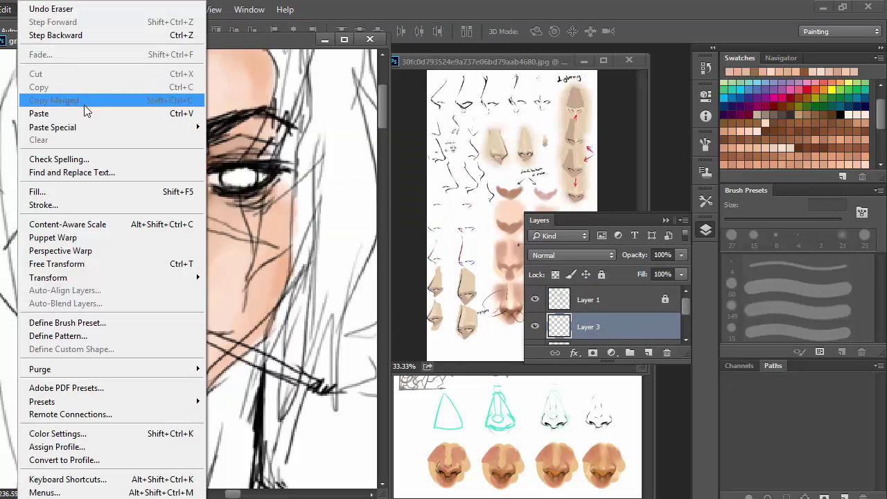
click(220, 362)
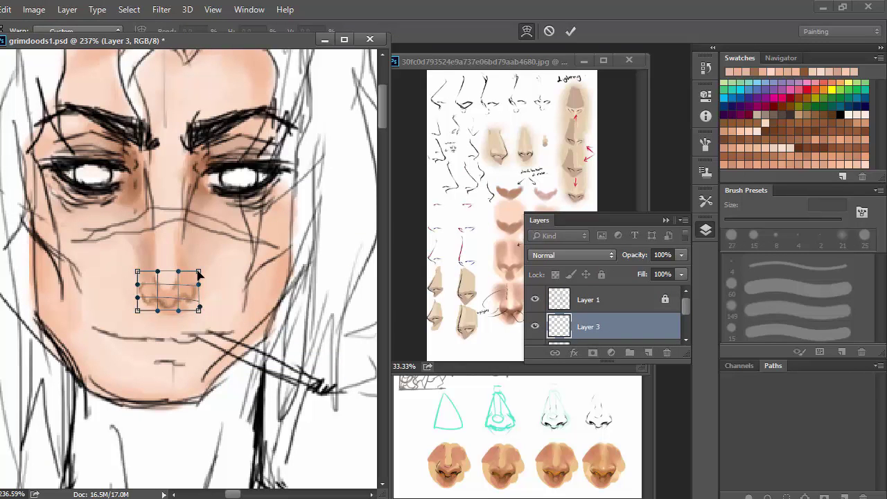
click(527, 31)
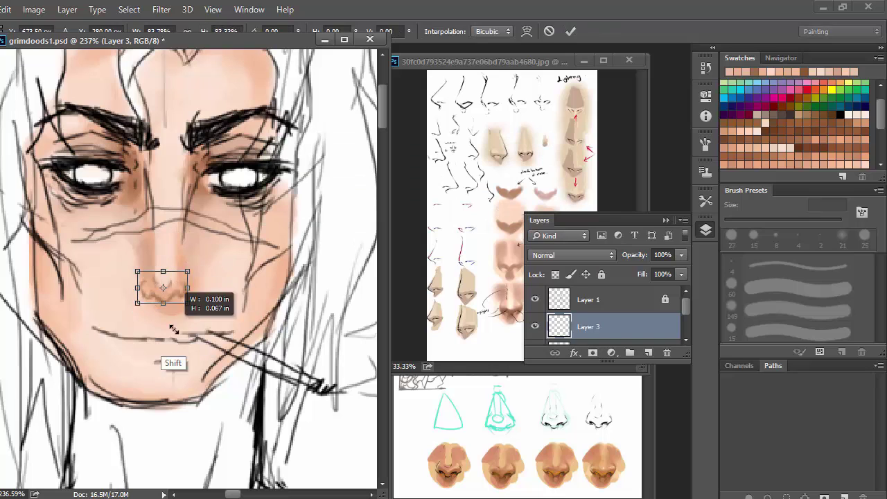
drag(199, 288, 197, 301)
key(b)
click(342, 206)
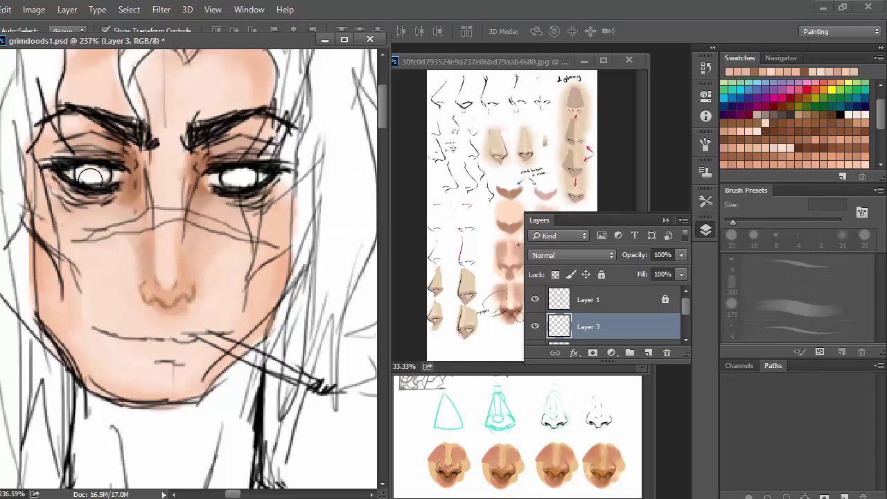
scroll(667, 328, down, 2)
- On Layer 2 at 46% opacity and 30% flow, shade beside the nose bridge and under the nose
click(547, 304)
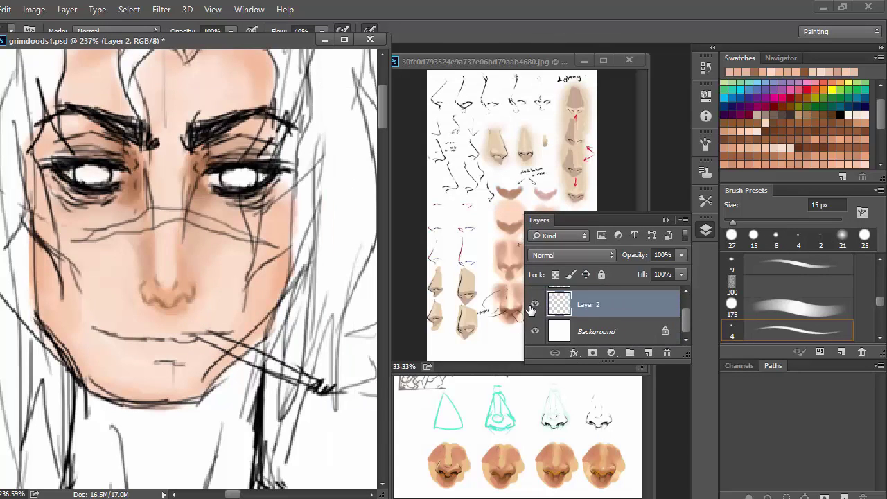
key(4)
key(6)
key(shift+3)
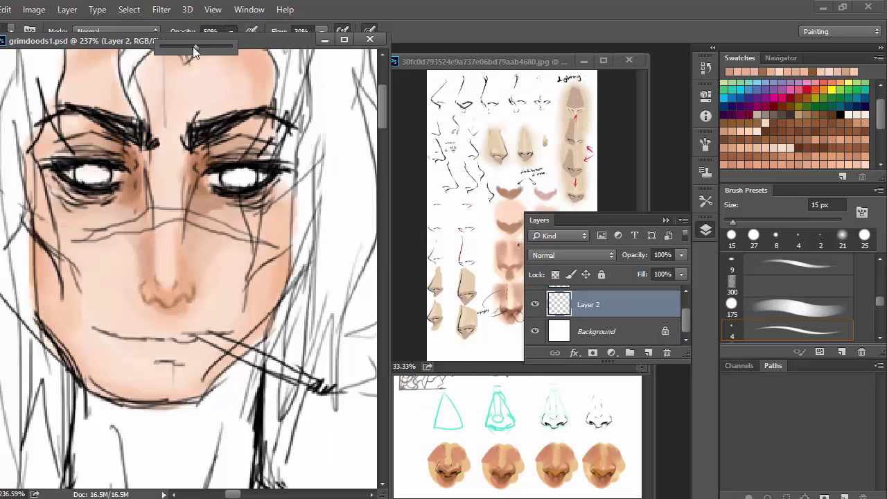
mouse_move(203, 216)
mouse_down()
mouse_move(206, 233)
mouse_move(97, 218)
mouse_up()
mouse_move(171, 314)
mouse_down()
mouse_move(152, 315)
mouse_move(141, 295)
mouse_up()
key(bracketleft)
key(bracketleft)
key(bracketleft)
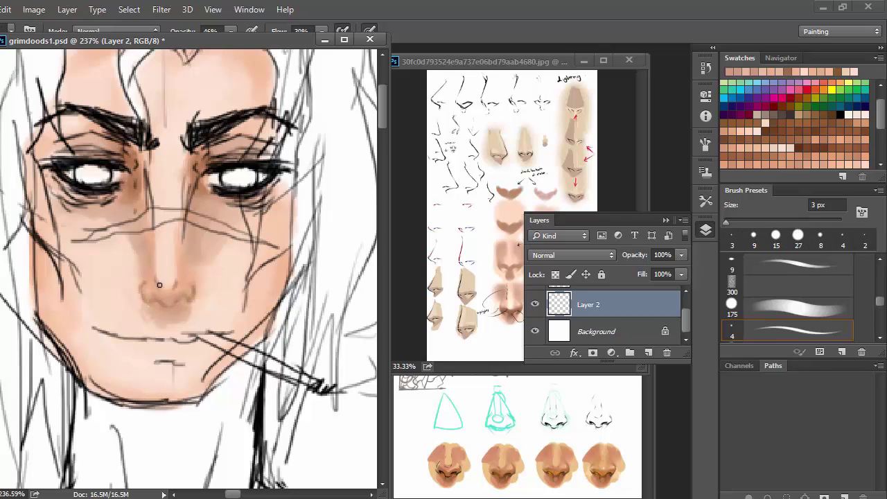
alt+click(141, 280)
key(bracketright)
key(bracketright)
key(bracketright)
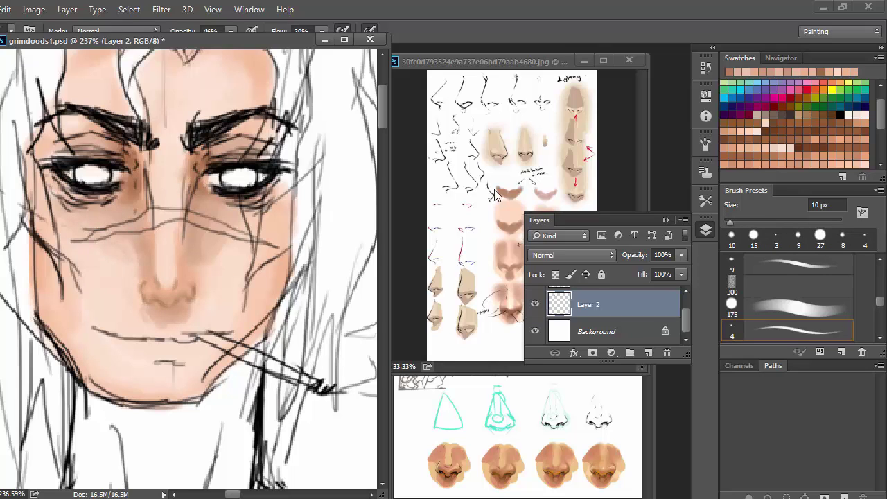
- Check the nose reference, sample face skin tones and darken the shading under the eye
key(F7)
click(399, 207)
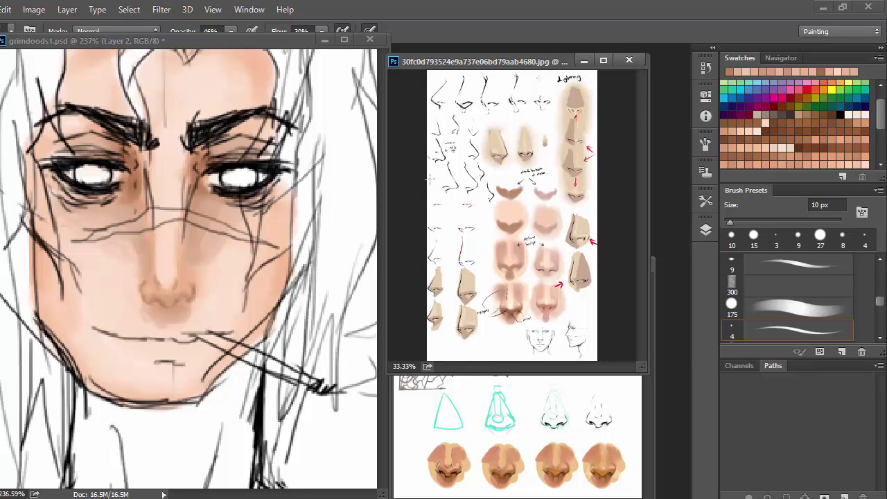
click(185, 324)
drag(194, 264, 235, 235)
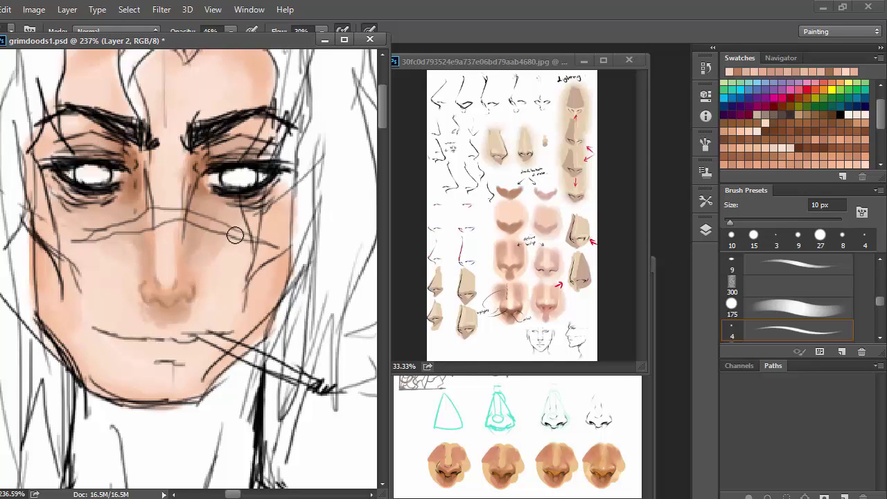
alt+click(120, 197)
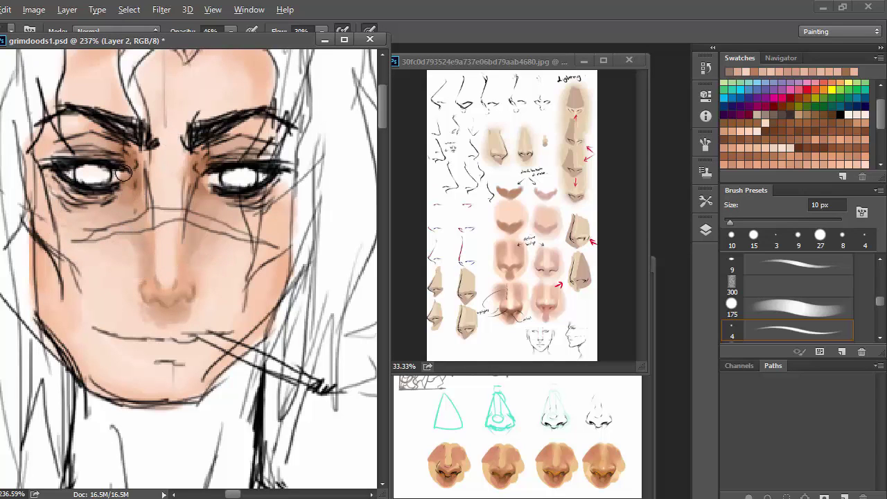
alt+click(205, 195)
alt+click(212, 203)
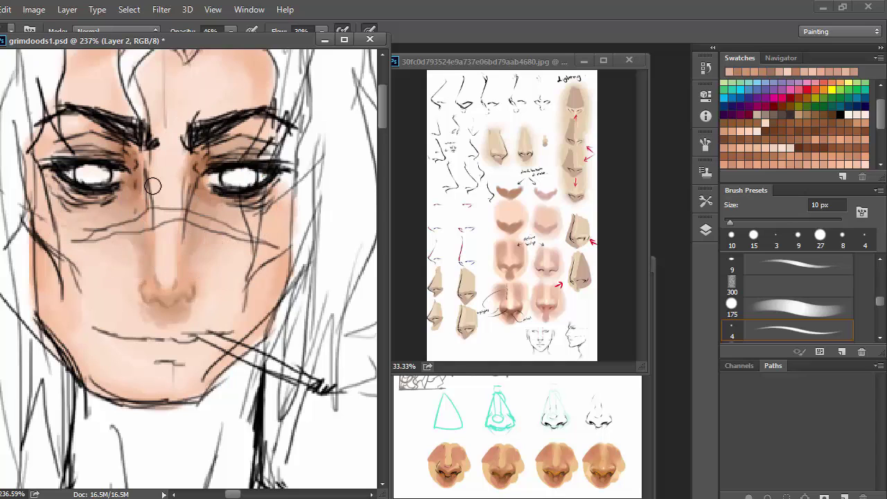
drag(110, 196, 69, 193)
- Darken the shading beside the nose bridge with a 30 px brush at 26% opacity
key(bracketright)
key(bracketright)
key(2)
key(6)
drag(198, 208, 194, 251)
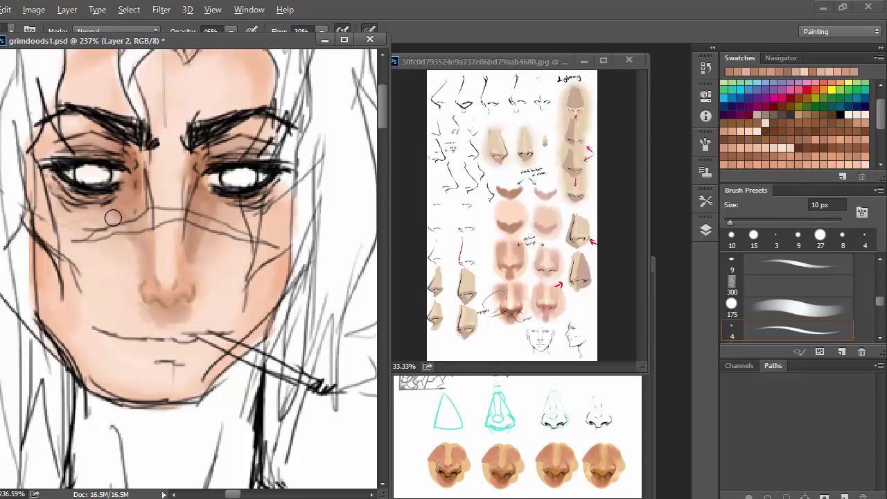
alt+click(194, 232)
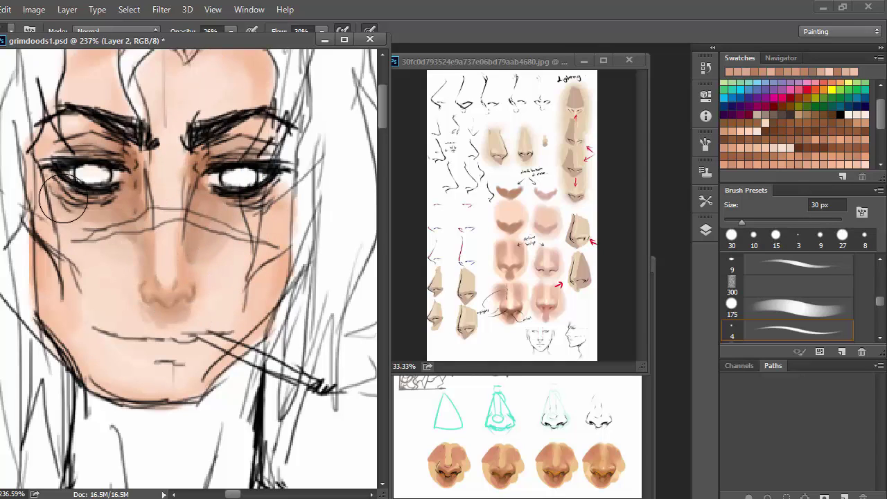
key(bracketleft)
key(bracketleft)
- Set the brush to 16% opacity and 8 px and sample skin tones near the nose
scroll(107, 153, down, 5)
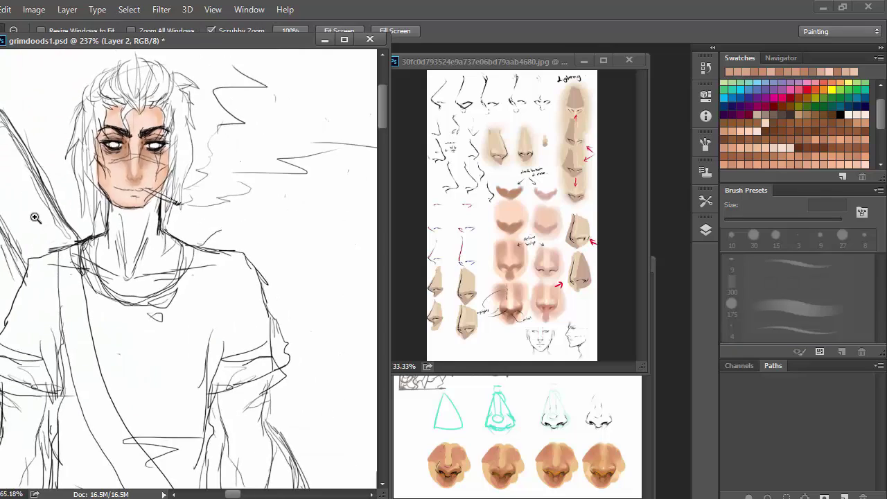
scroll(24, 174, up, 5)
key(b)
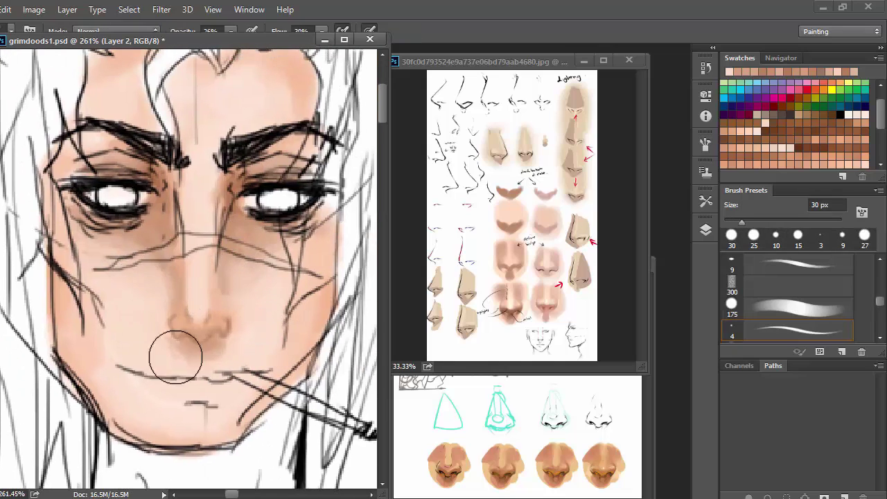
drag(176, 46, 182, 57)
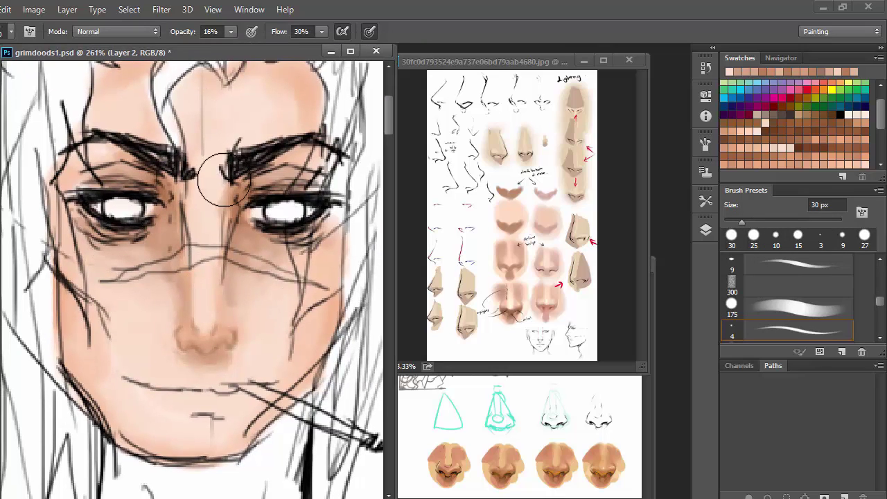
key(1)
key(6)
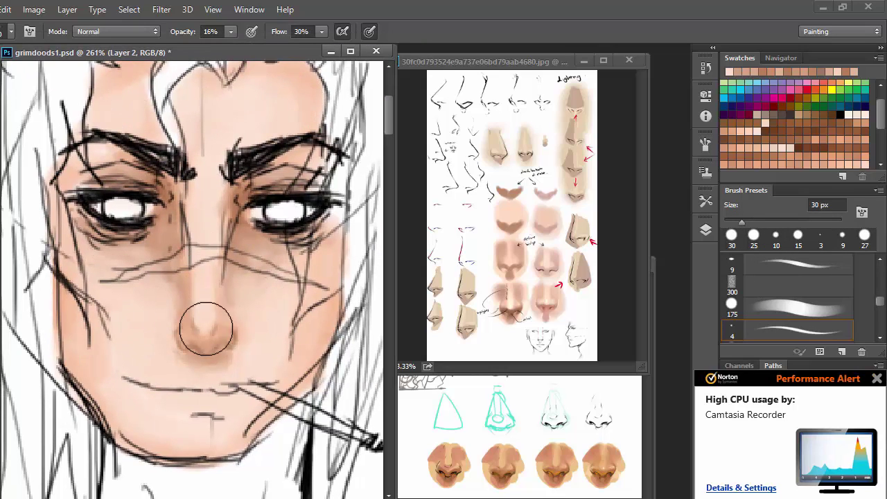
key(bracketleft)
key(bracketleft)
key(bracketleft)
alt+click(178, 337)
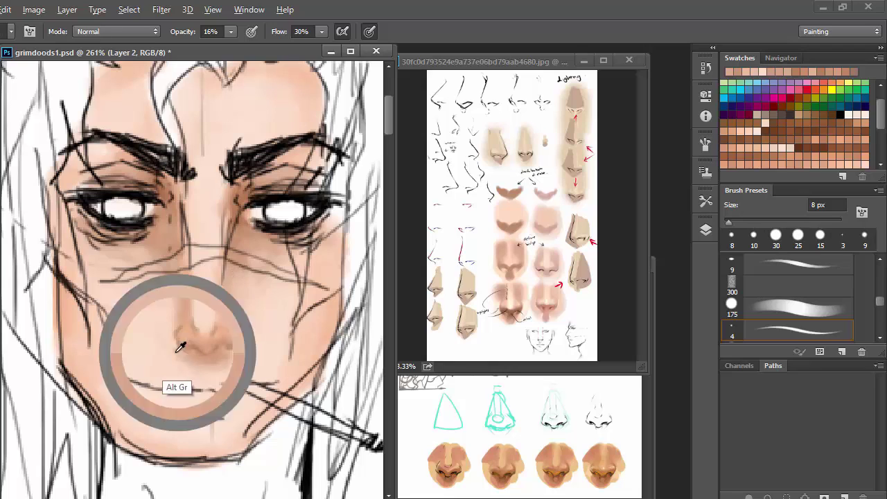
mouse_move(297, 307)
mouse_down()
mouse_move(319, 421)
mouse_move(282, 375)
mouse_up()
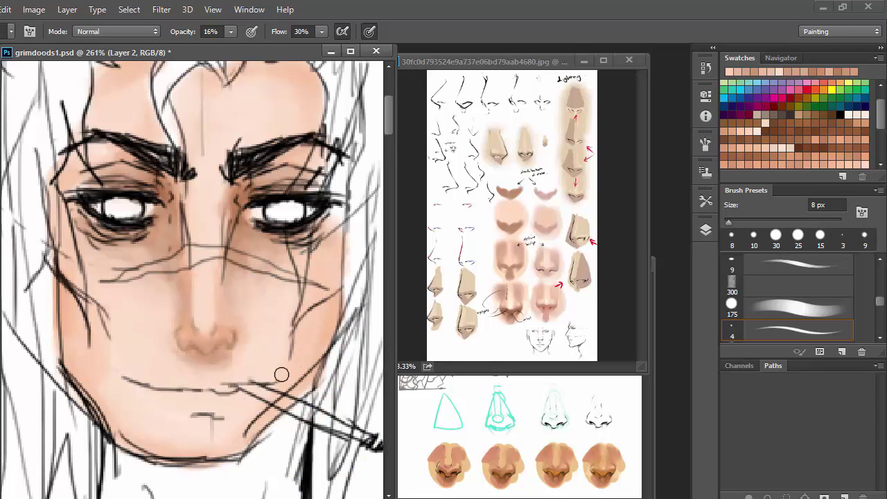
- Soften the right eye corner, face and lower left cheek and jaw with 20 px skin strokes
drag(335, 197, 340, 173)
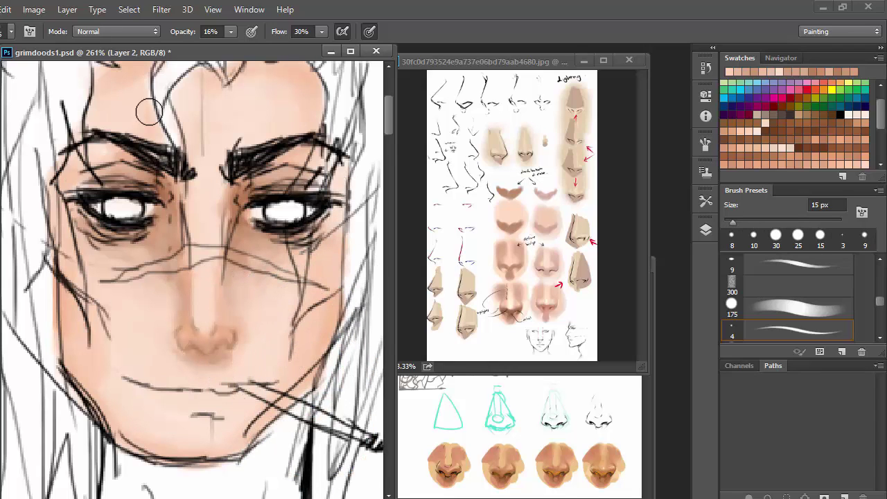
key(bracketright)
alt+click(90, 234)
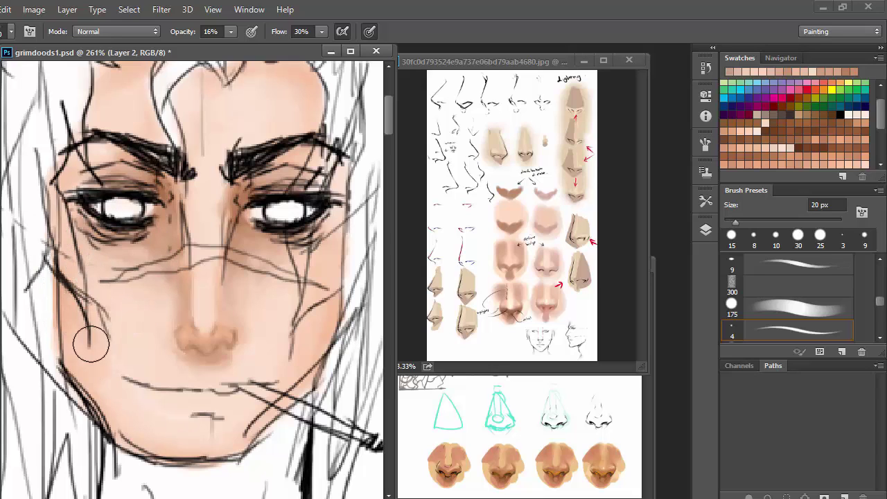
click(283, 181)
drag(97, 386, 118, 416)
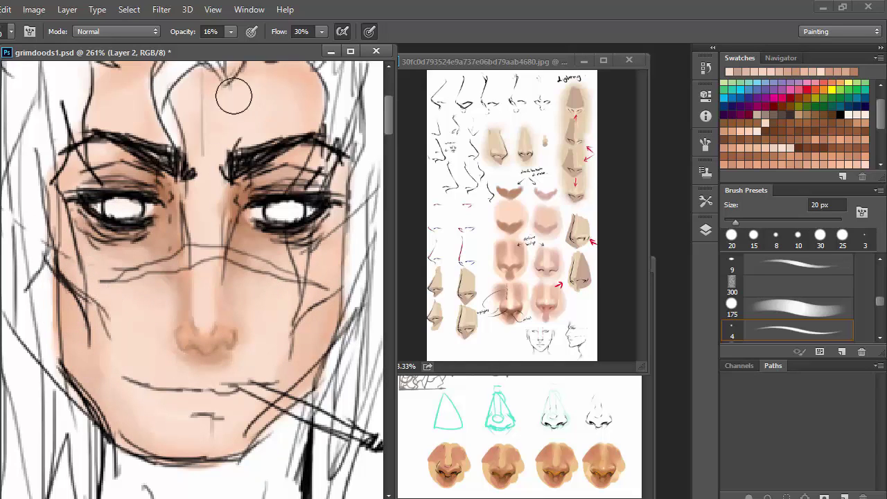
- Zoom out to 187% and set up the Smudge tool at 4 px
key(5)
key(5)
key(z)
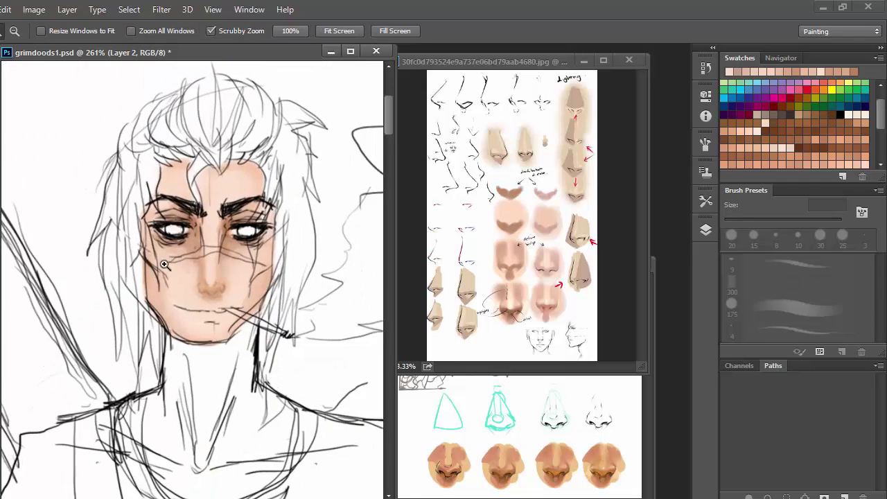
drag(155, 287, 210, 260)
key(r)
right_click(213, 259)
key(Return)
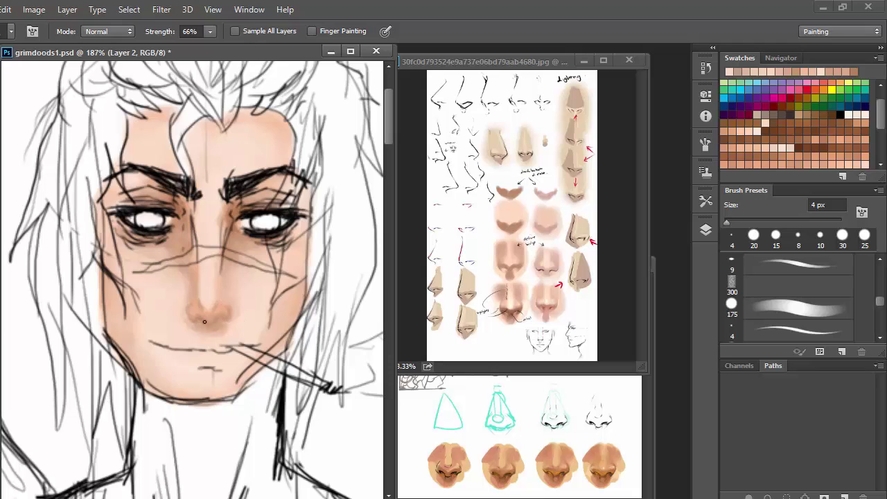
- Erase stray sketch lines along the left cheek edge and beside the right eye at 8–15 px
key(e)
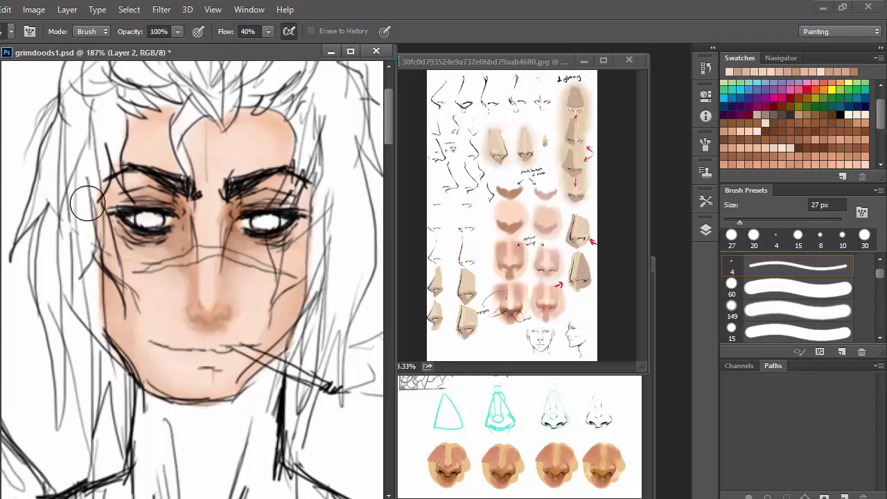
key([)
key([)
key([)
drag(104, 204, 111, 260)
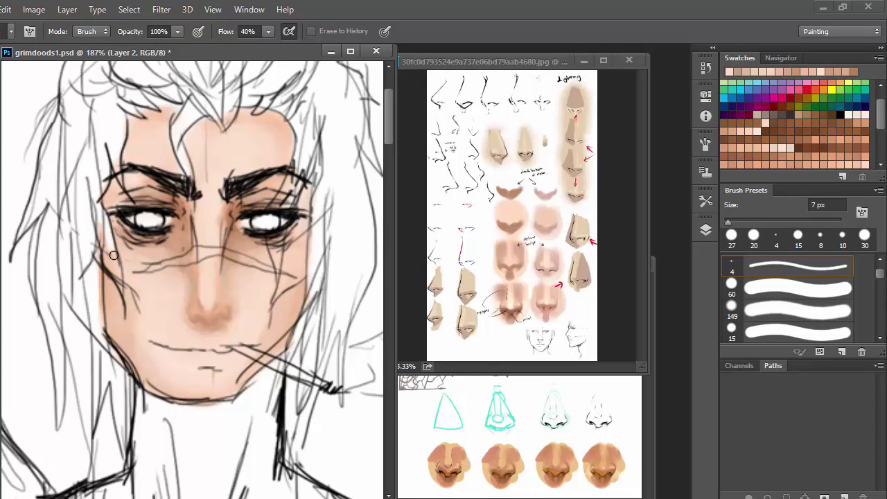
mouse_move(104, 225)
mouse_down()
mouse_move(112, 288)
mouse_move(99, 318)
mouse_up()
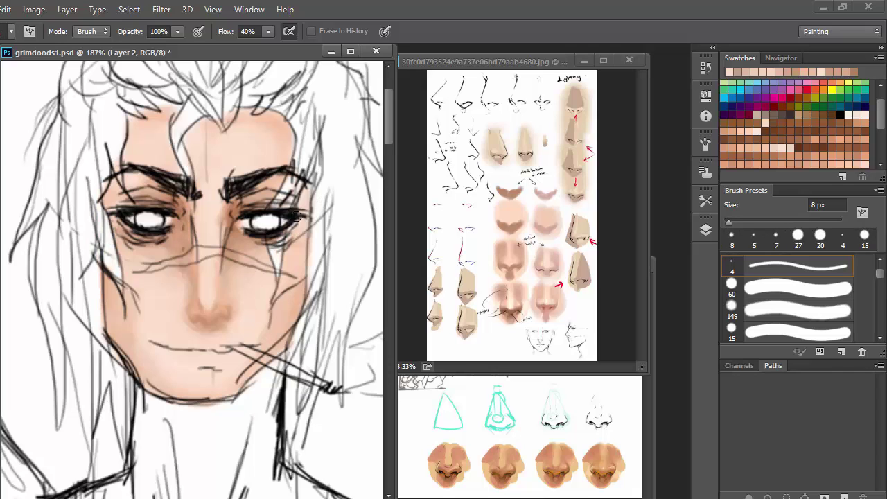
key(bracketright)
key(bracketright)
key(bracketright)
drag(296, 217, 302, 268)
key(bracketleft)
key(bracketleft)
key(bracketleft)
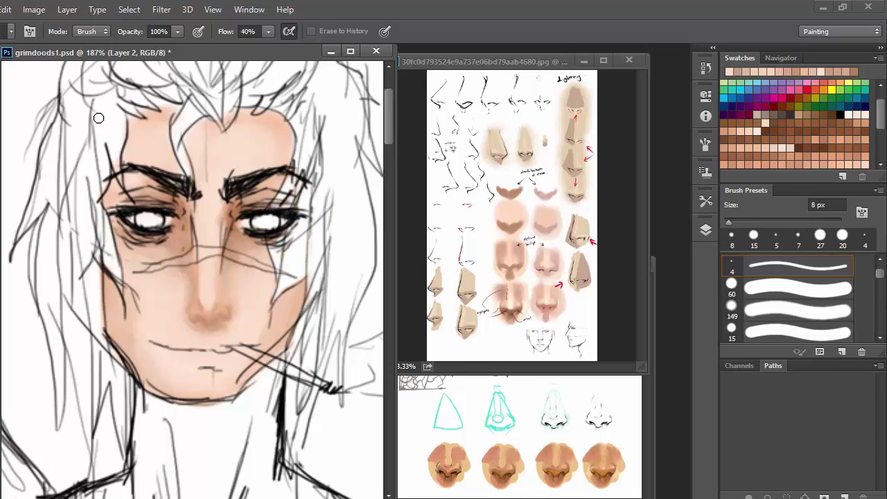
- Brush a faint sampled skin tone along the lips and dock the drawing to fill the workspace
key(b)
alt+click(141, 343)
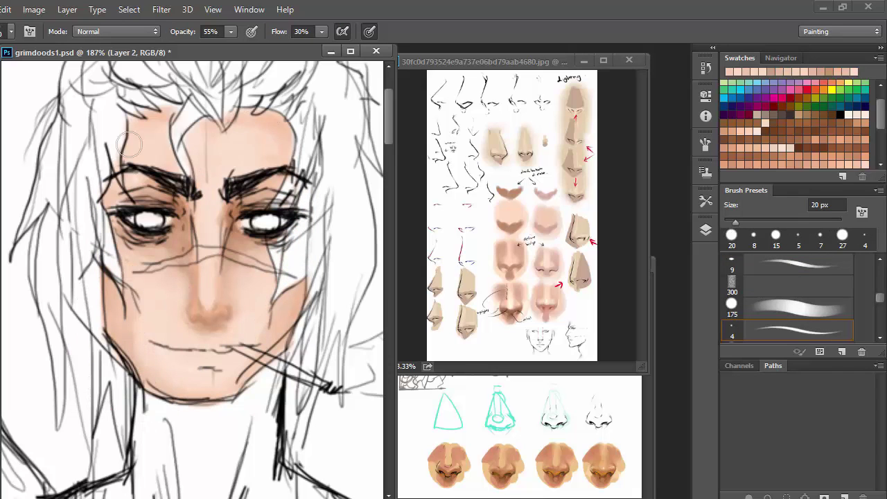
drag(222, 365, 193, 358)
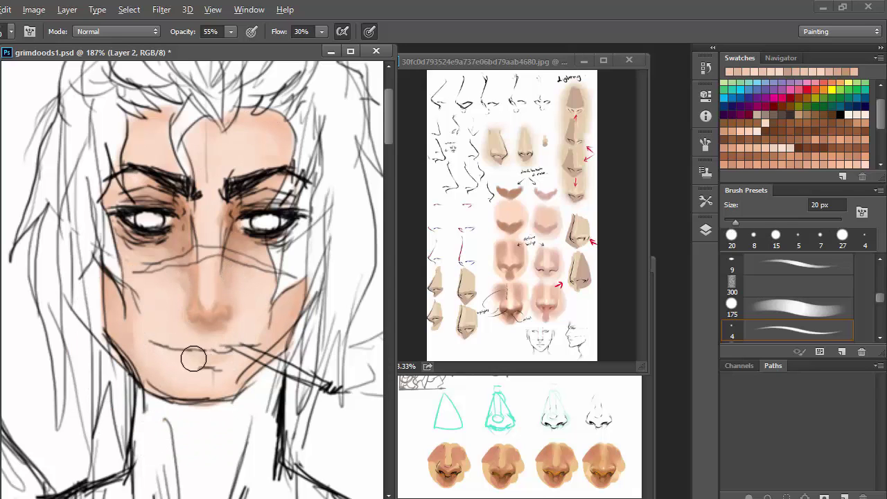
drag(307, 55, 208, 46)
- Switch to the Photography workspace
click(705, 230)
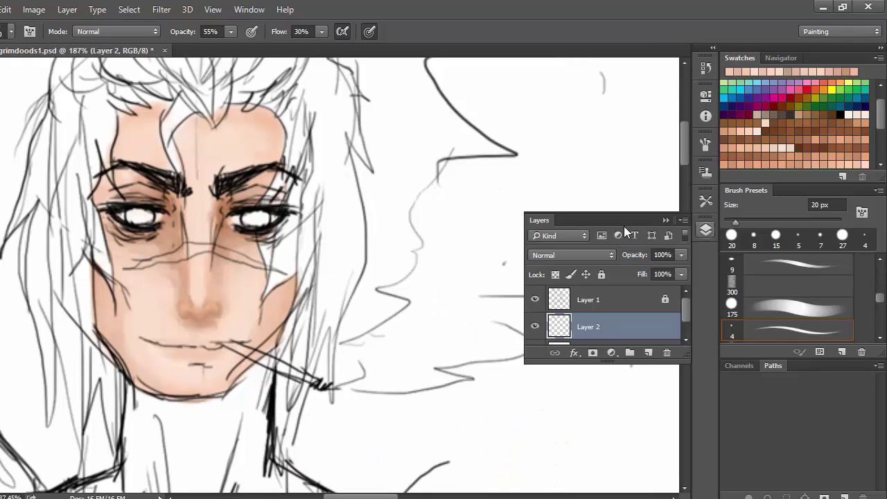
right_click(602, 326)
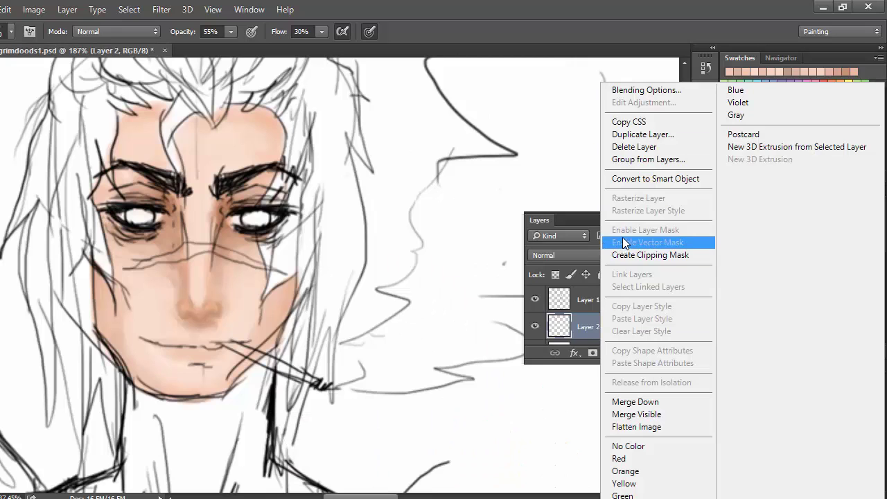
click(841, 31)
click(825, 88)
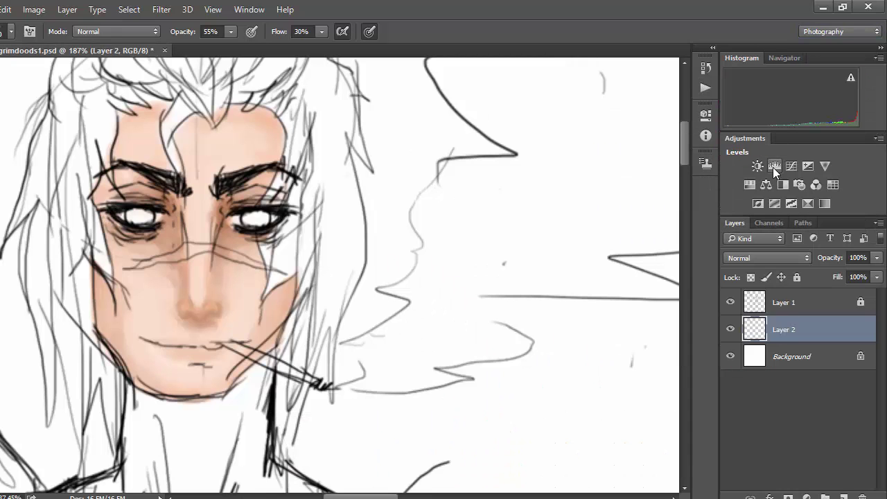
- Add a Brightness/Contrast adjustment layer at brightness 12, then delete it
click(758, 165)
mouse_move(609, 184)
mouse_down()
mouse_move(643, 196)
mouse_move(615, 201)
mouse_up()
drag(683, 150, 669, 167)
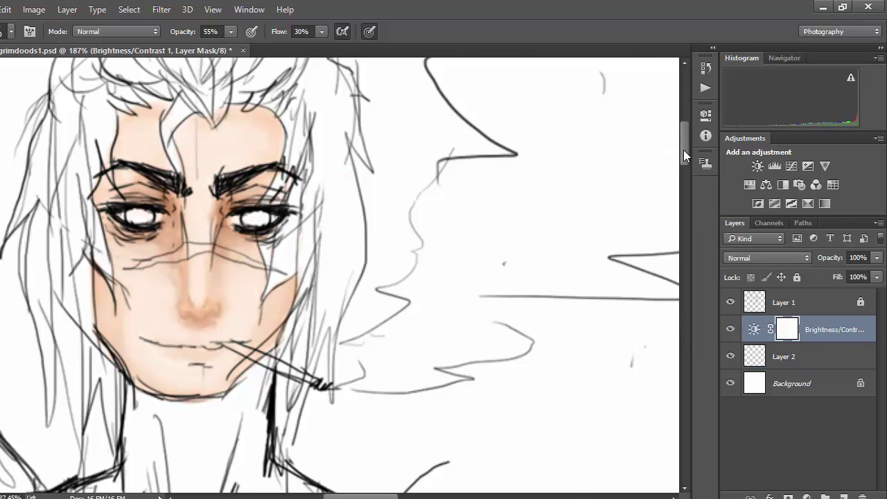
scroll(669, 167, up, 5)
click(840, 31)
click(825, 81)
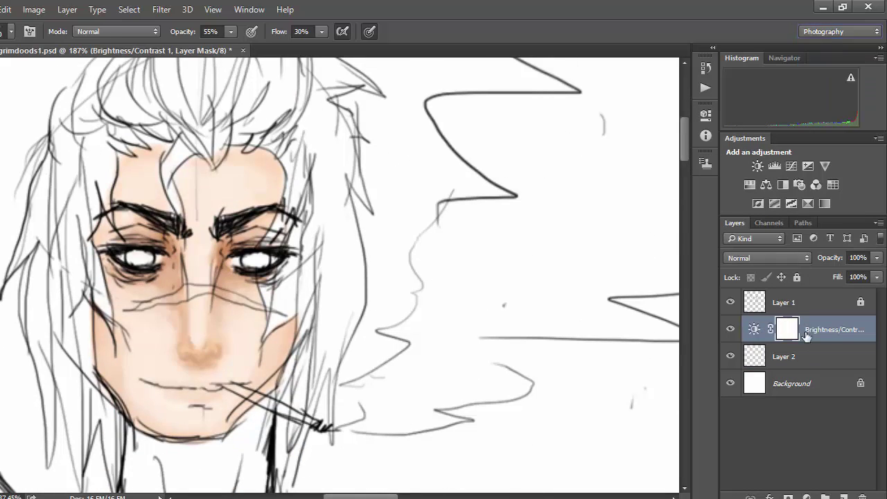
click(811, 333)
key(Delete)
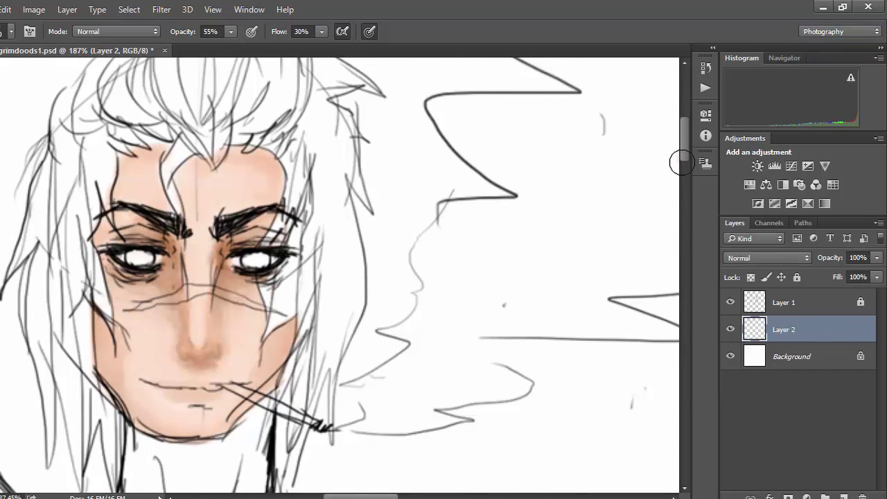
scroll(682, 163, down, 10)
- Return to the Painting workspace with the soft 175 brush at 100% opacity, undoing a chin shadow
click(840, 32)
click(824, 94)
click(732, 305)
key(bracketleft)
key(bracketleft)
key(bracketleft)
mouse_move(201, 229)
mouse_down()
mouse_move(262, 360)
mouse_move(125, 319)
mouse_move(233, 201)
mouse_up()
key(0)
key(bracketleft)
key(bracketleft)
key(bracketleft)
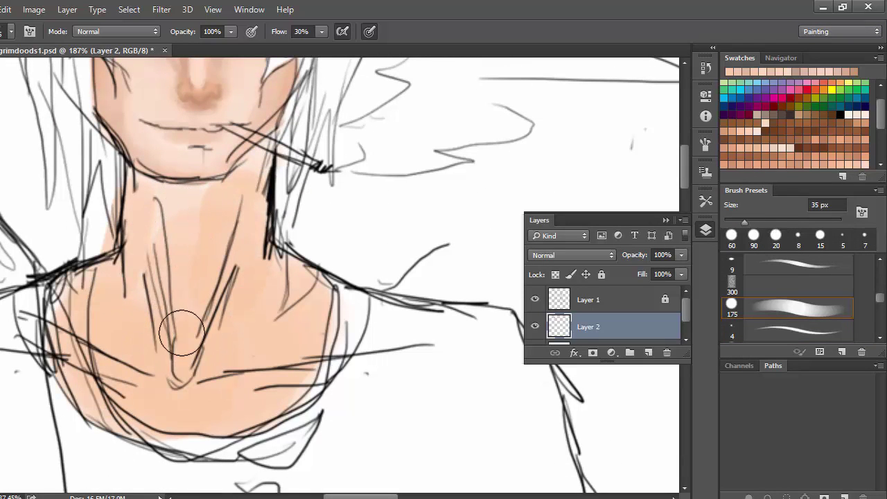
key(bracketleft)
key(bracketleft)
key(bracketleft)
mouse_move(237, 166)
mouse_down()
mouse_move(139, 192)
mouse_move(240, 195)
mouse_up()
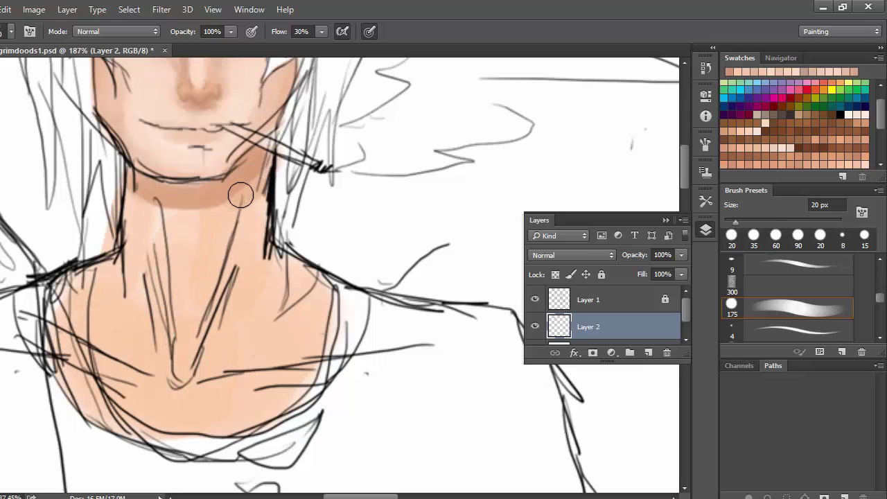
key(ctrl+z)
key(bracketright)
key(bracketright)
key(bracketright)
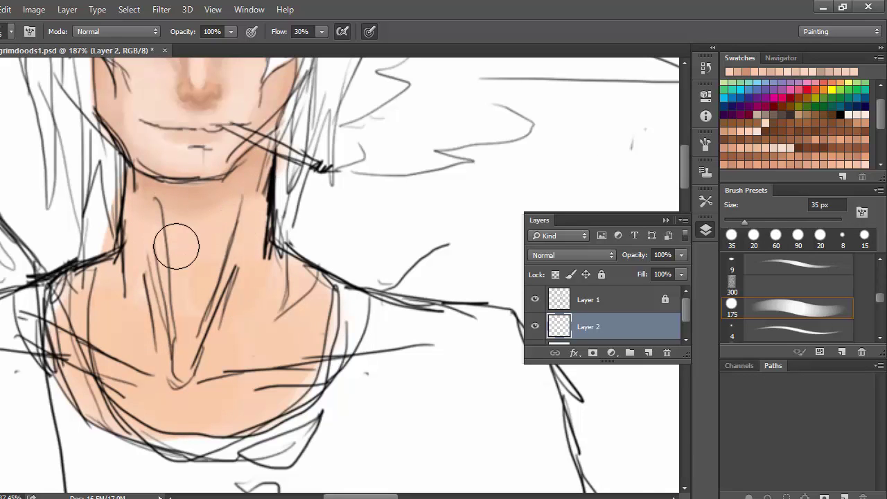
- Shade the neck sides and collarbone in a darker brown swatch, then soften the neck shading
scroll(177, 246, up, 5)
scroll(119, 268, down, 1)
scroll(119, 268, down, 2)
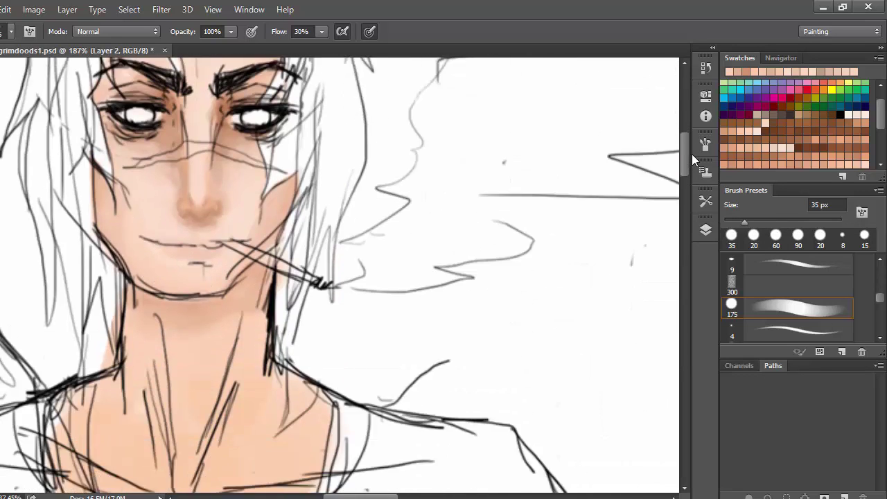
scroll(692, 159, up, 2)
scroll(218, 227, down, 5)
click(713, 47)
click(874, 68)
drag(740, 159, 743, 281)
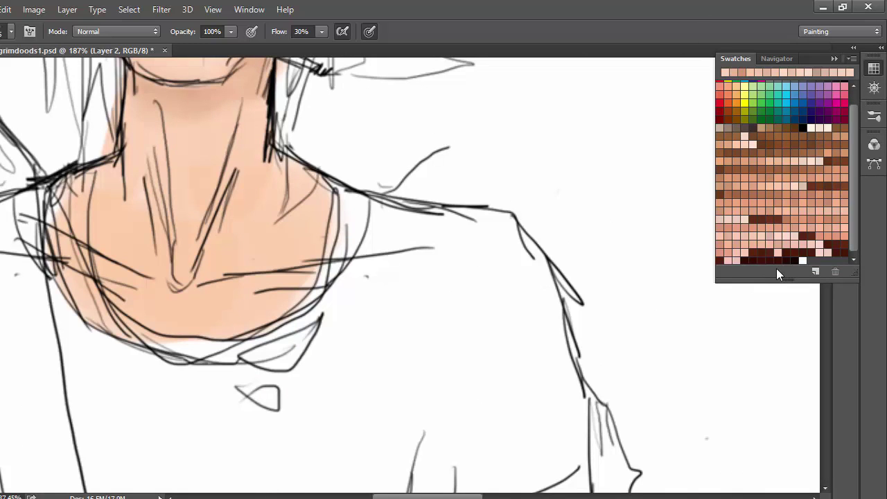
click(744, 175)
drag(242, 113, 210, 206)
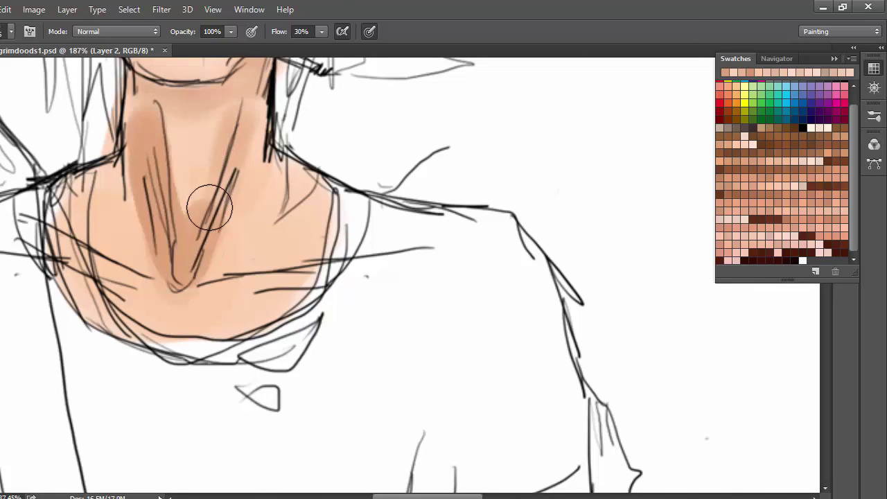
drag(332, 250, 109, 254)
mouse_move(206, 143)
mouse_down()
mouse_move(210, 163)
mouse_move(293, 254)
mouse_move(251, 317)
mouse_move(118, 247)
mouse_move(228, 139)
mouse_up()
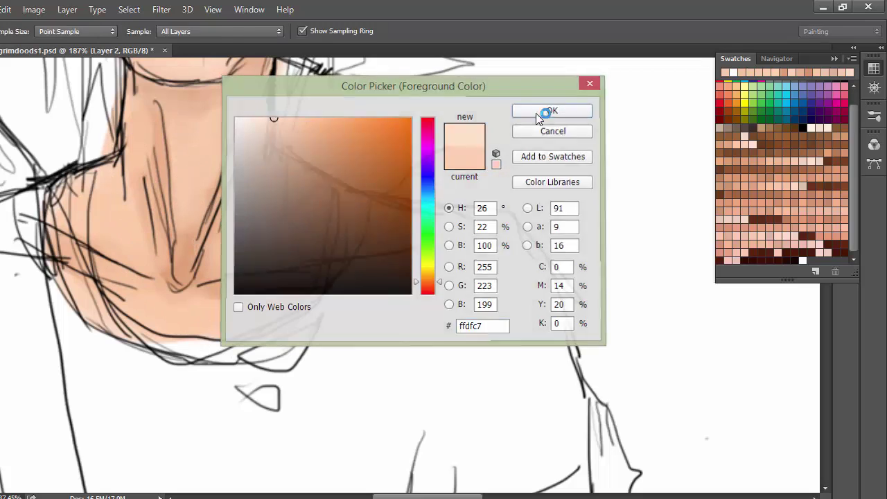
- Confirm pale peach ffdfc7 and add a faint light stroke below the nose
click(537, 114)
drag(188, 228, 312, 362)
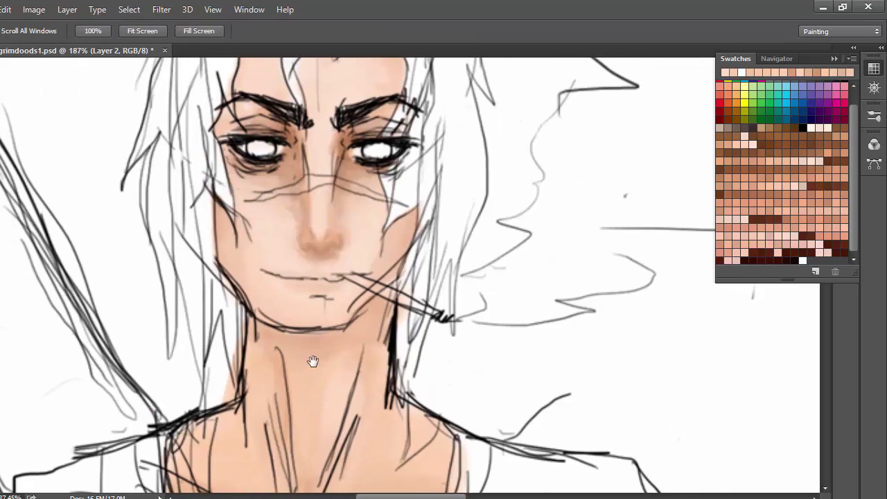
alt+right_click(317, 208)
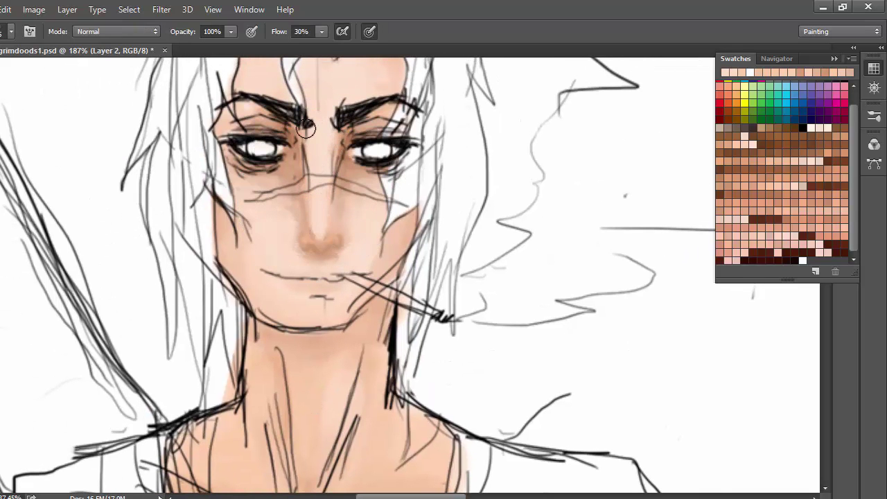
drag(303, 263, 319, 265)
key(ctrl+1)
- Show the brush presets and colour swatches with the Brush tool active again
key(e)
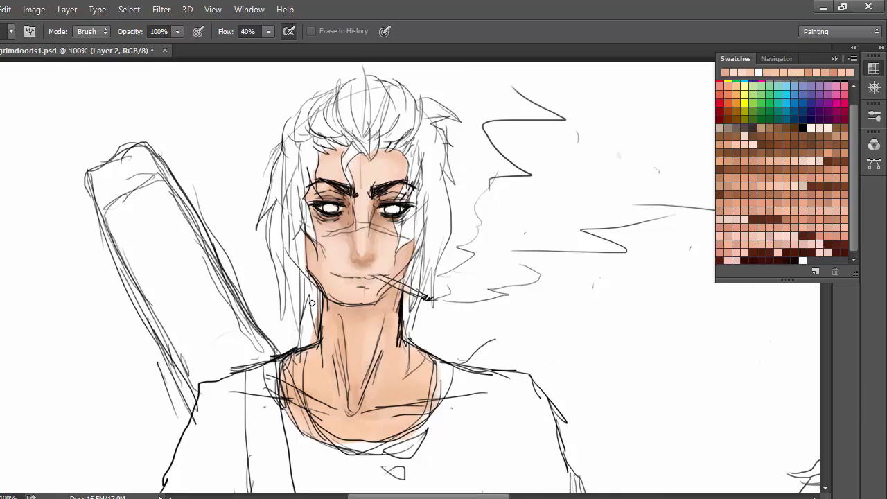
scroll(787, 208, down, 2)
scroll(787, 208, up, 2)
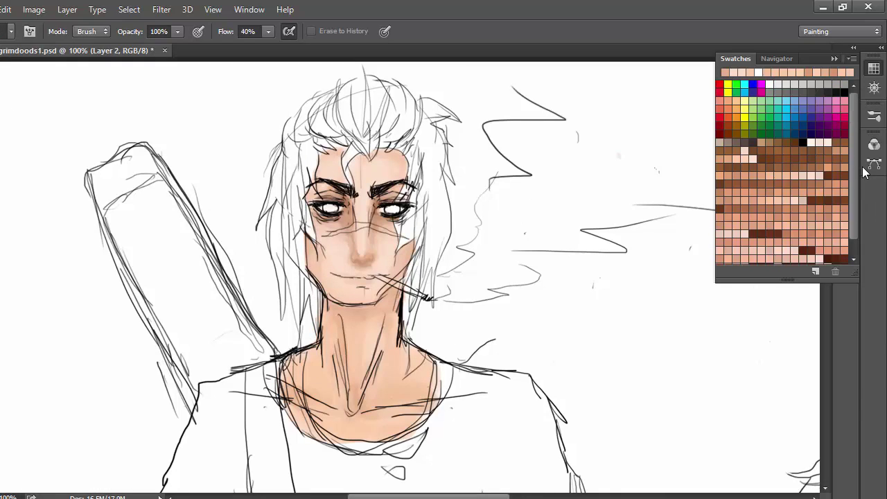
click(874, 116)
key(b)
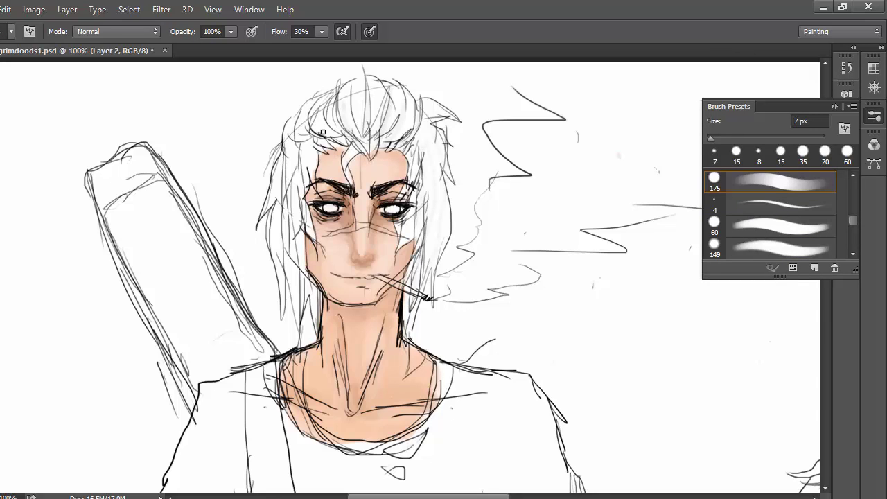
click(874, 69)
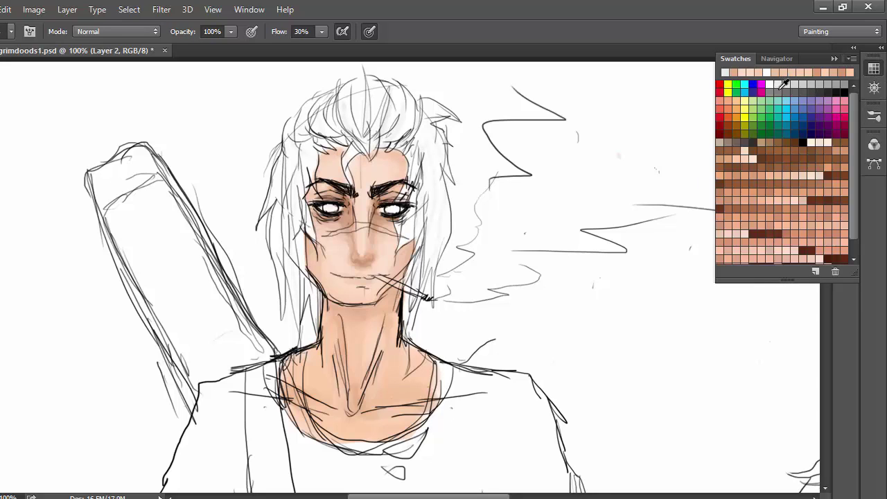
- Paint soft grey shading around the hair with an enlarged brush and pick a grey tone
right_click(566, 191)
key(Return)
mouse_move(444, 291)
mouse_down()
mouse_move(416, 84)
mouse_move(278, 319)
mouse_up()
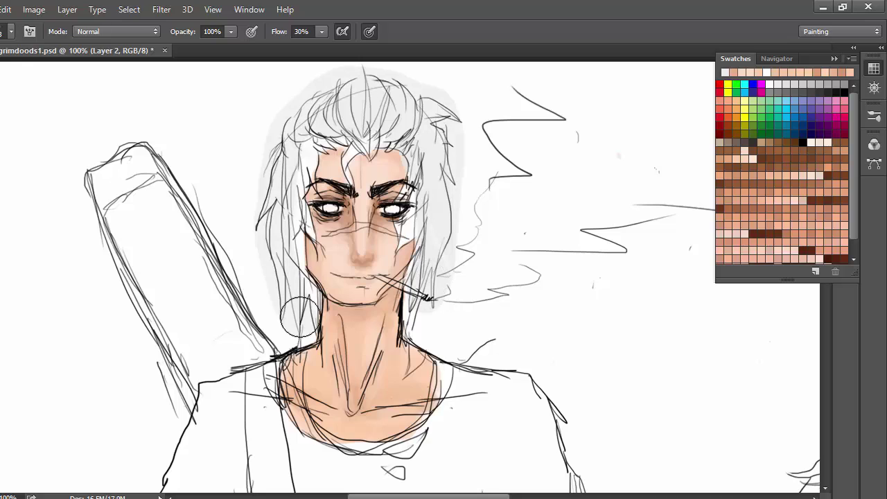
drag(292, 264, 359, 124)
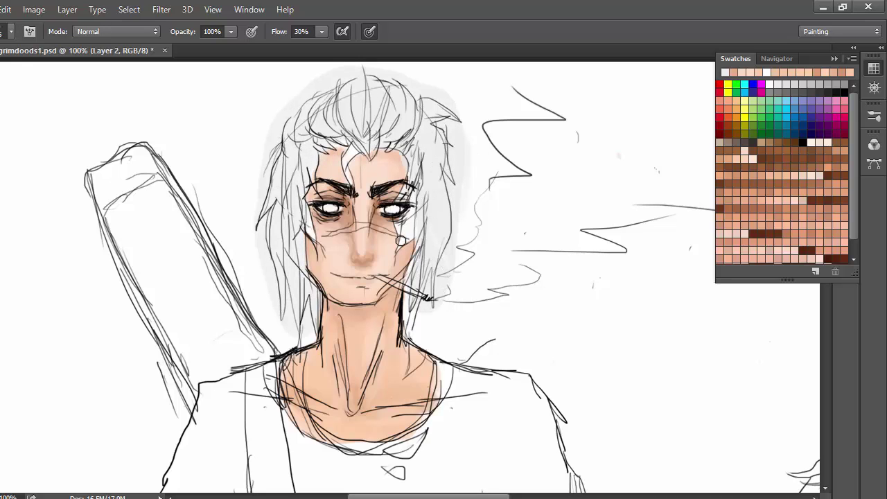
alt+click(402, 169)
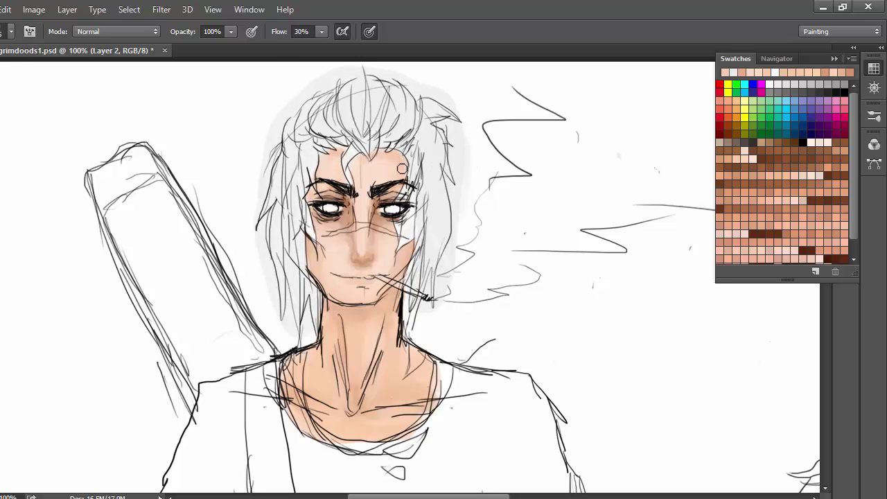
click(814, 84)
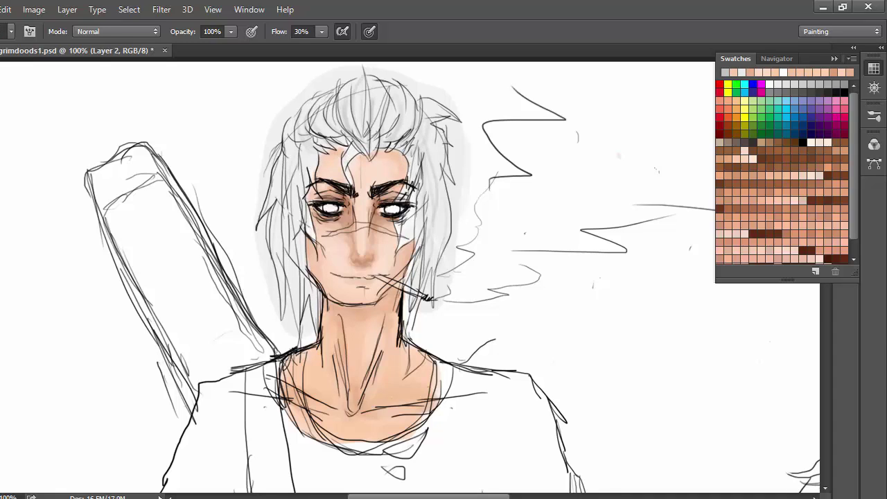
- Erase the excess grey glow at the hair's right, top and left edges
key(e)
drag(463, 138, 463, 226)
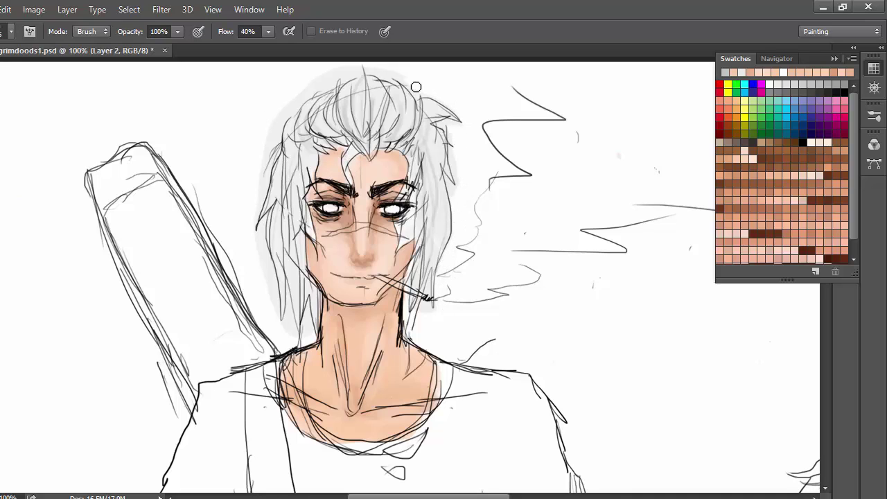
mouse_move(249, 167)
mouse_down()
mouse_move(348, 69)
mouse_move(257, 178)
mouse_up()
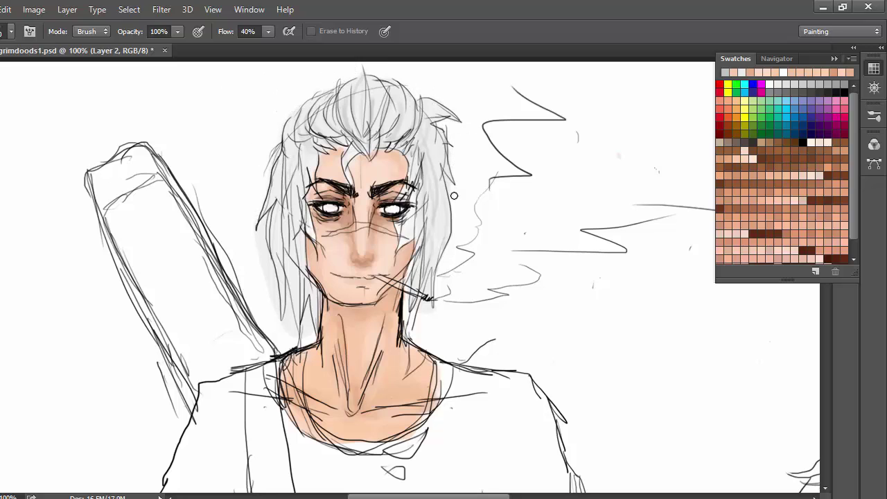
drag(266, 269, 288, 314)
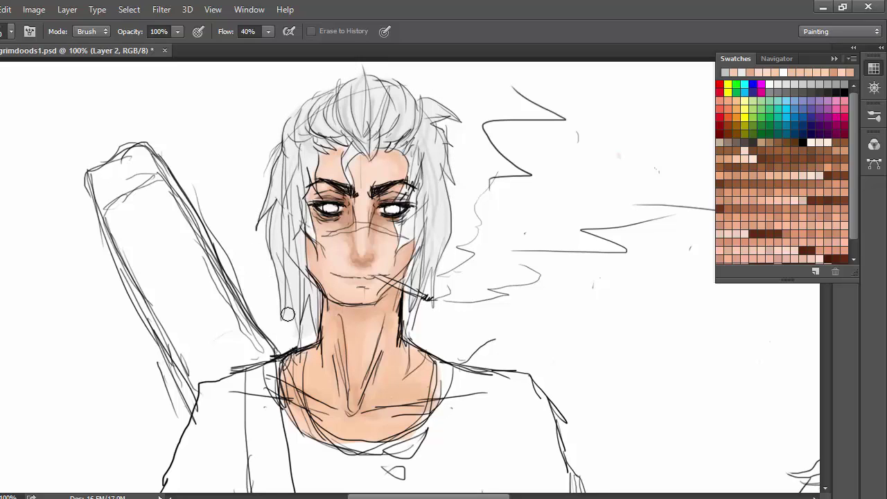
mouse_move(260, 186)
mouse_down()
mouse_move(138, 252)
mouse_move(79, 233)
mouse_move(126, 257)
mouse_up()
- In the Photography workspace, add a Brightness/Contrast layer with brightness 32 and contrast -35
click(841, 31)
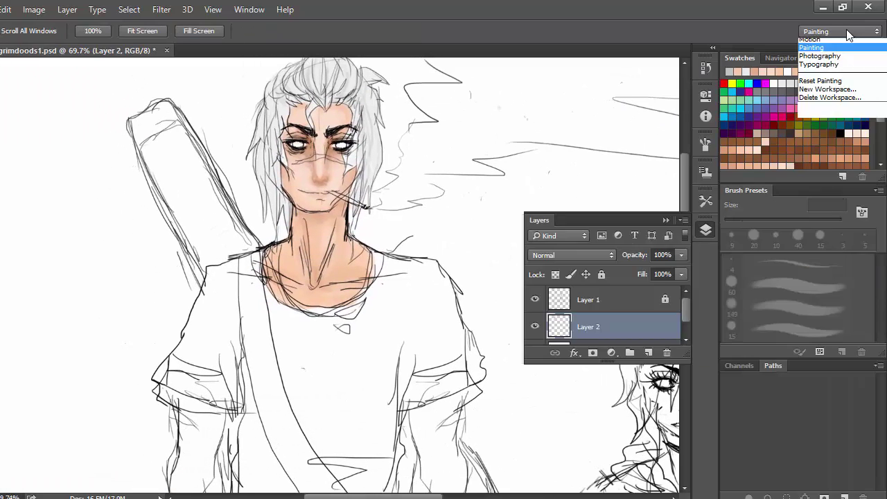
click(824, 54)
click(757, 165)
drag(547, 184, 626, 184)
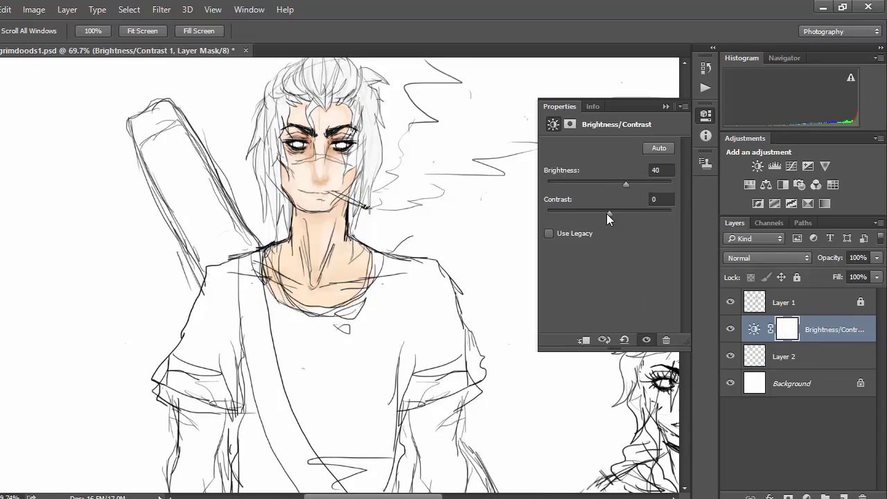
click(605, 339)
drag(597, 213, 559, 206)
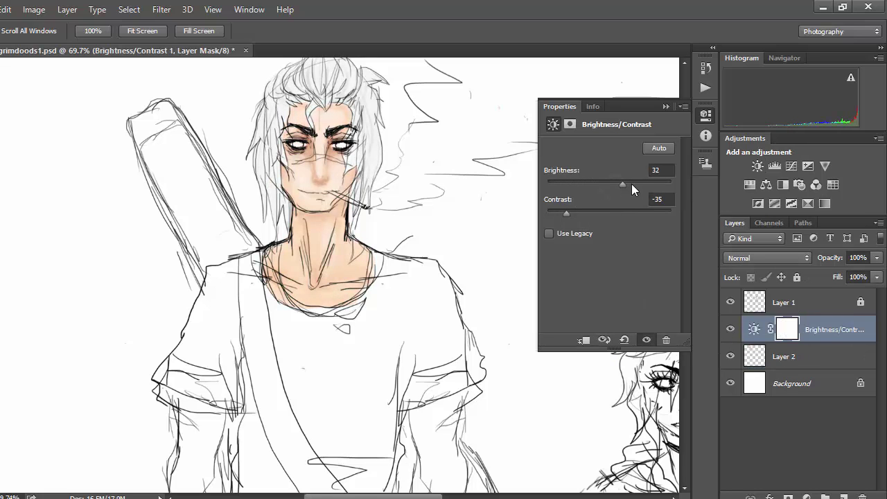